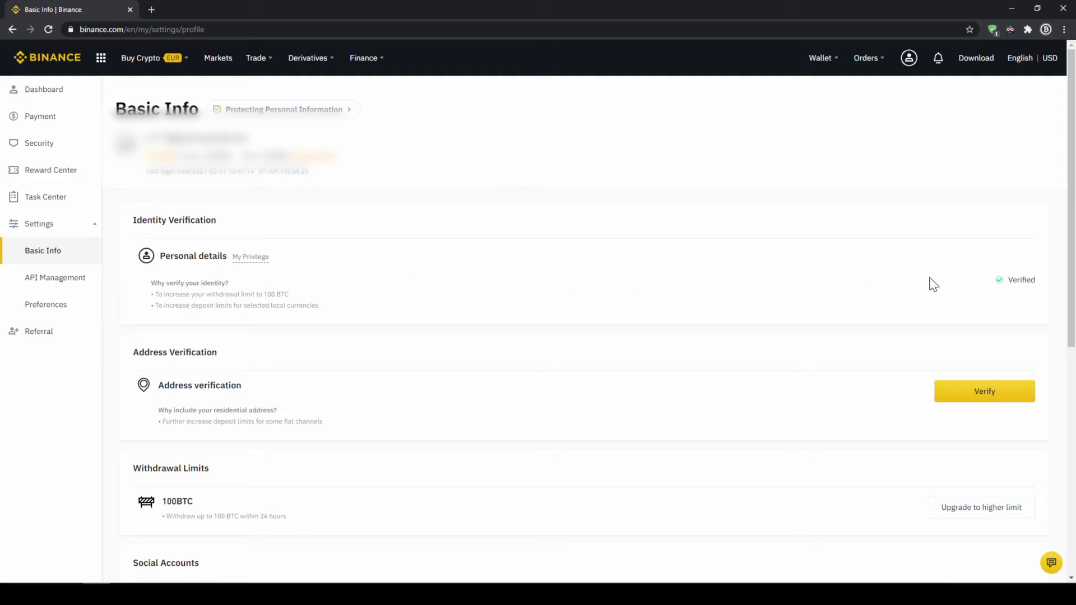
- Confirm the personal details show Verified status before heading to the Wallet menu
{"action": "left_click_drag", "start_coordinate": [987, 284], "coordinate": [1048, 291]}
{"action": "left_click", "coordinate": [1048, 290]}
{"action": "mouse_move", "coordinate": [821, 58]}
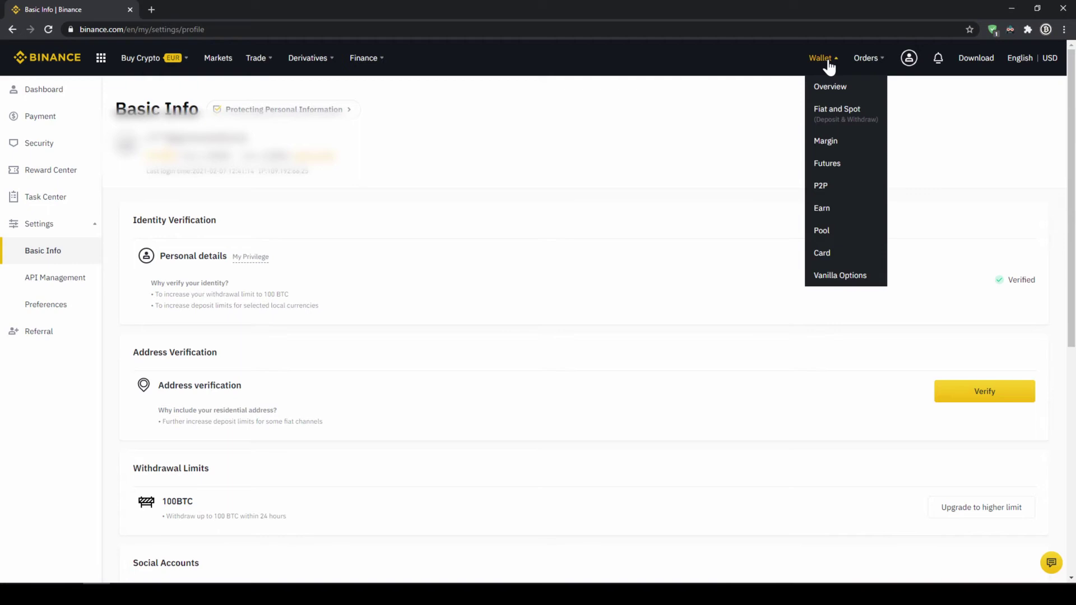
- View the Fiat and Spot wallet, checking the Fiat Balance and Crypto Balance tables
{"action": "left_click", "coordinate": [843, 123]}
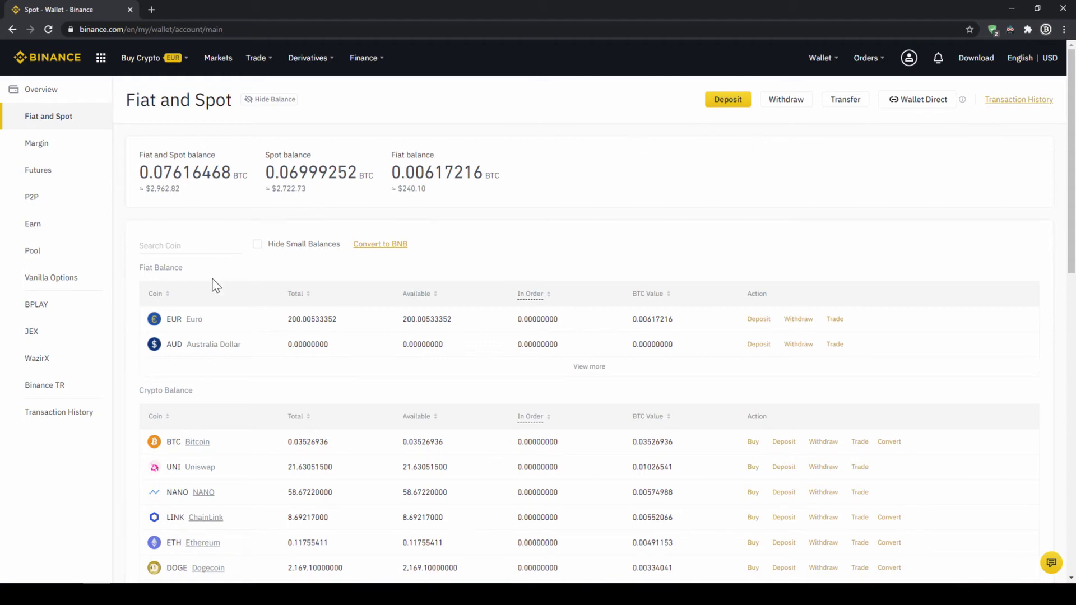
{"action": "left_click_drag", "start_coordinate": [150, 267], "coordinate": [191, 271]}
{"action": "left_click_drag", "start_coordinate": [139, 393], "coordinate": [210, 396]}
{"action": "left_click", "coordinate": [232, 397]}
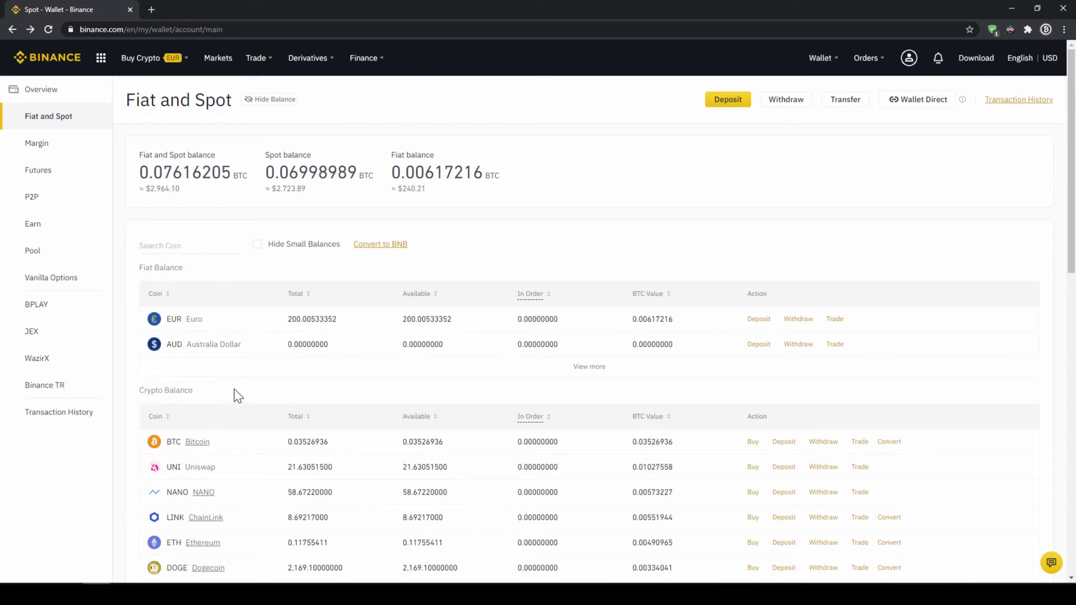
- Start a fiat deposit, trying USD as currency and settling back on EUR
{"action": "left_click", "coordinate": [728, 100]}
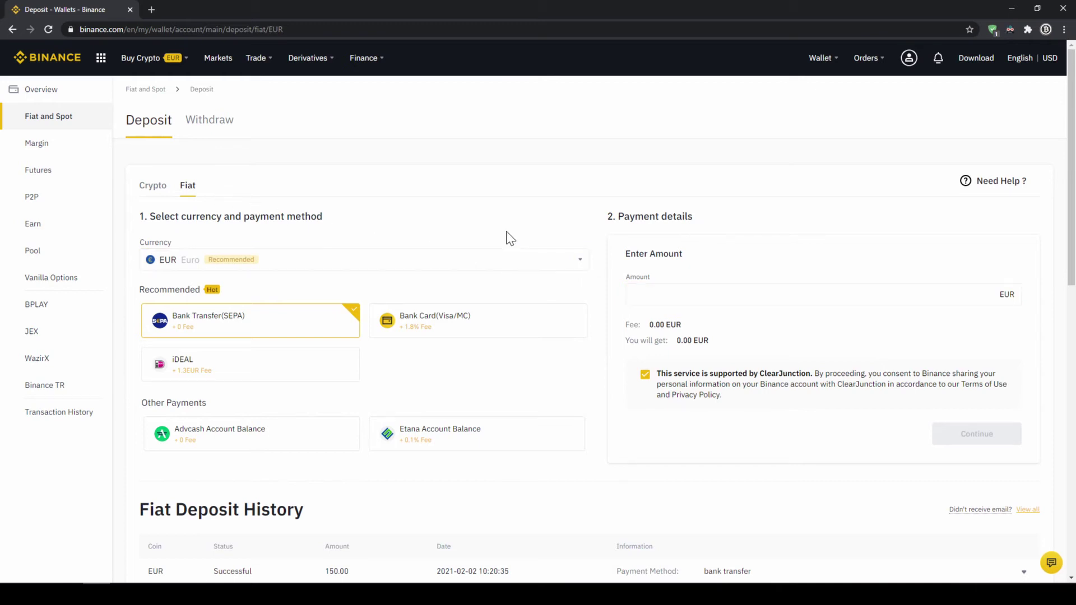
{"action": "left_click", "coordinate": [468, 260]}
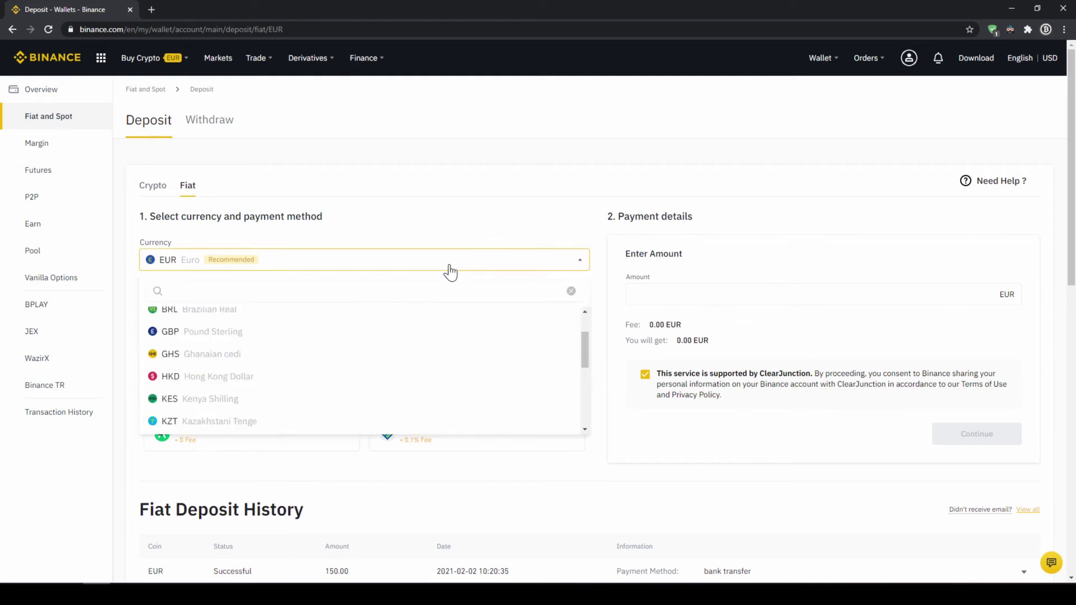
{"action": "scroll", "coordinate": [311, 344], "scroll_direction": "down", "scroll_amount": 5}
{"action": "scroll", "coordinate": [244, 378], "scroll_direction": "down", "scroll_amount": 2}
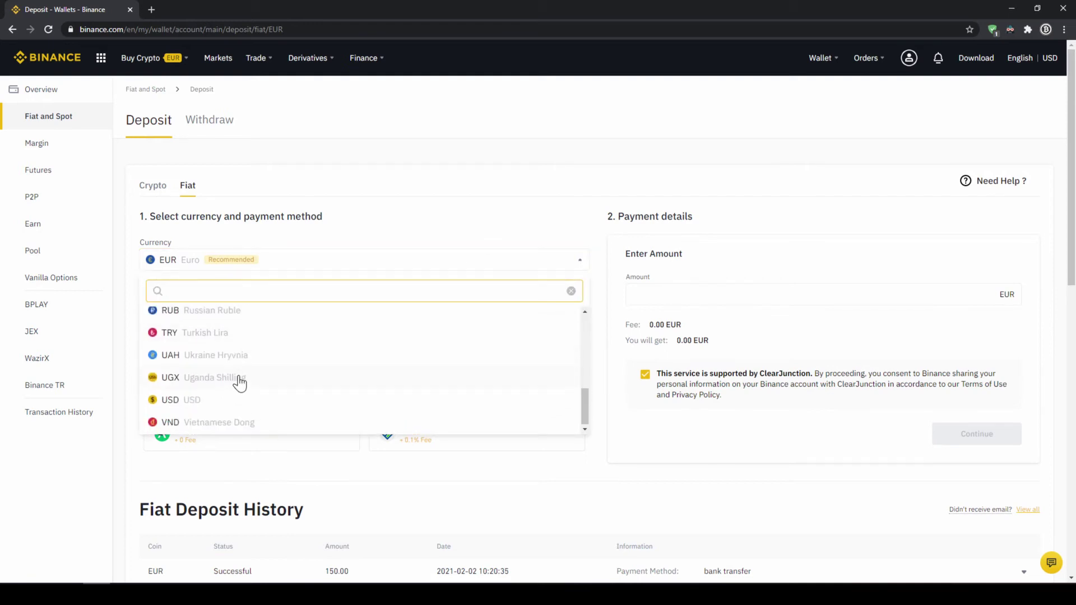
{"action": "left_click", "coordinate": [220, 399]}
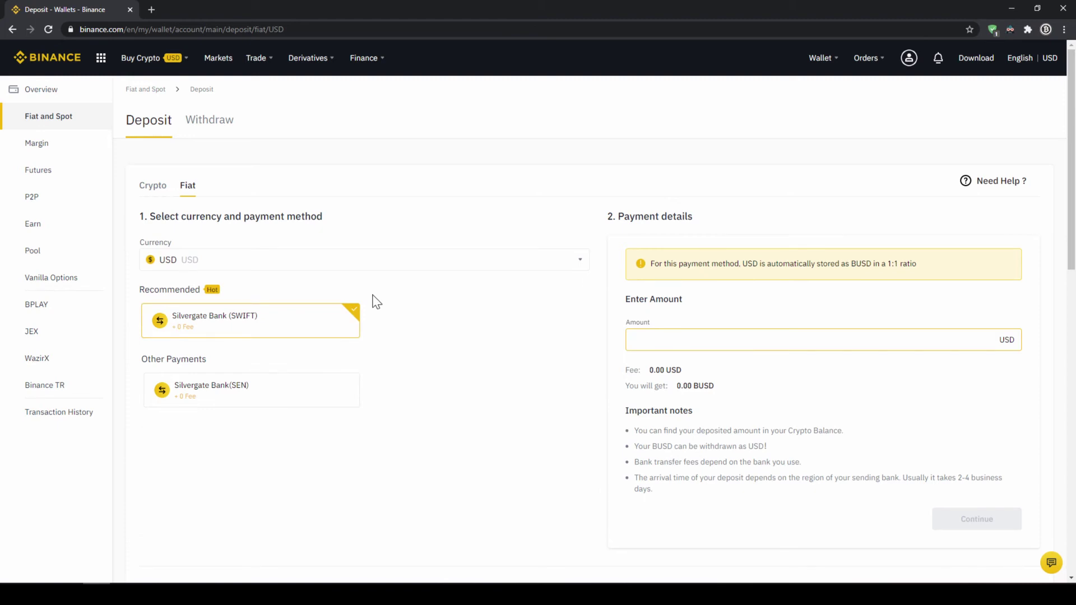
{"action": "left_click", "coordinate": [355, 259]}
{"action": "scroll", "coordinate": [260, 374], "scroll_direction": "up", "scroll_amount": 5}
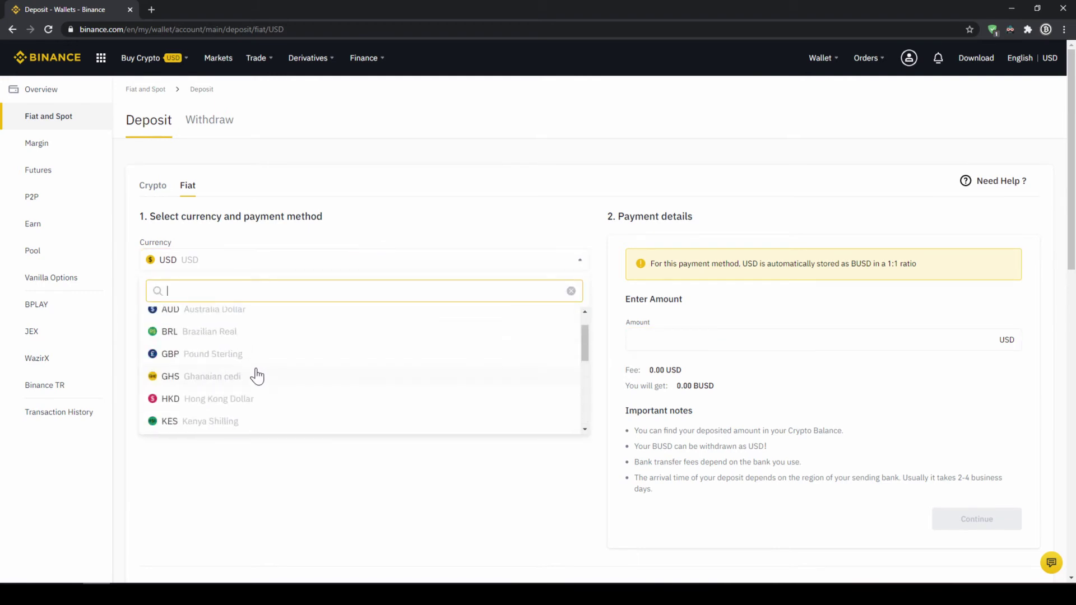
{"action": "left_click", "coordinate": [192, 321]}
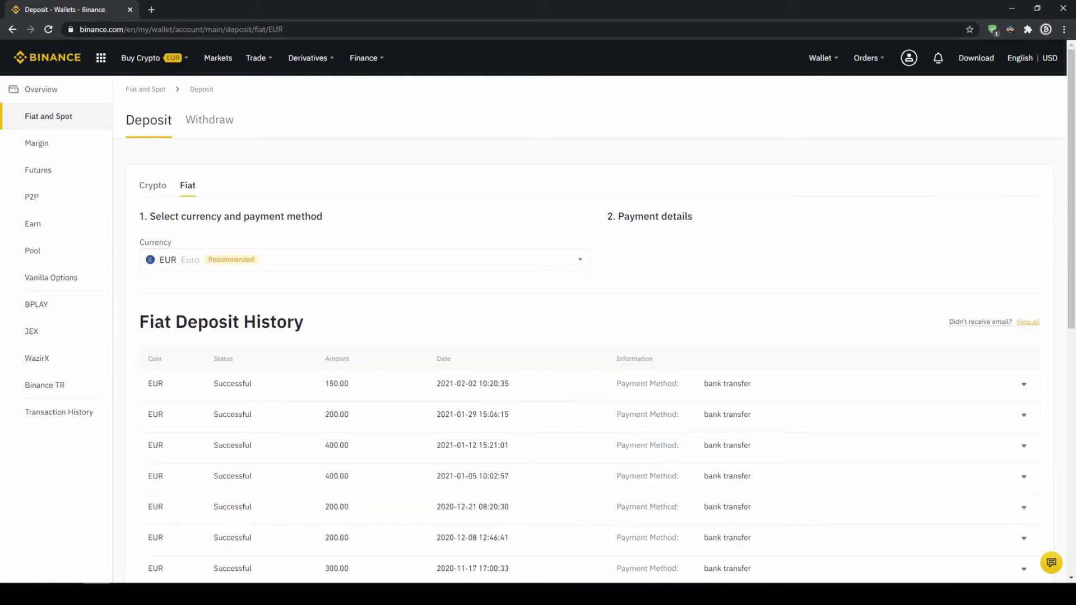
- Choose Bank Transfer (SEPA) as payment method and move to the amount field
{"action": "left_click", "coordinate": [250, 321]}
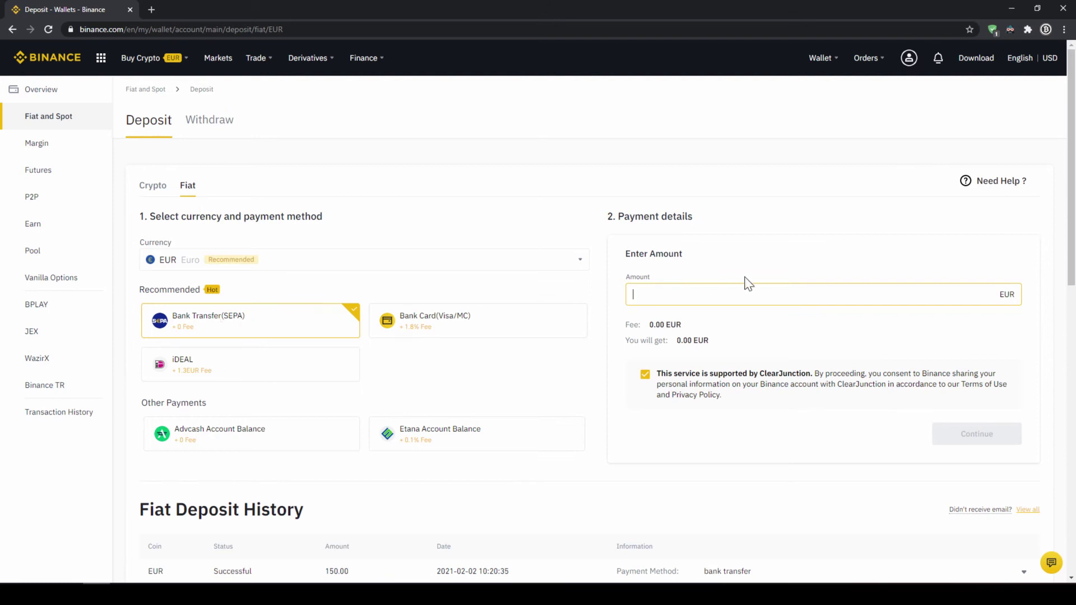
{"action": "left_click", "coordinate": [795, 291]}
{"action": "type", "text": "100"}
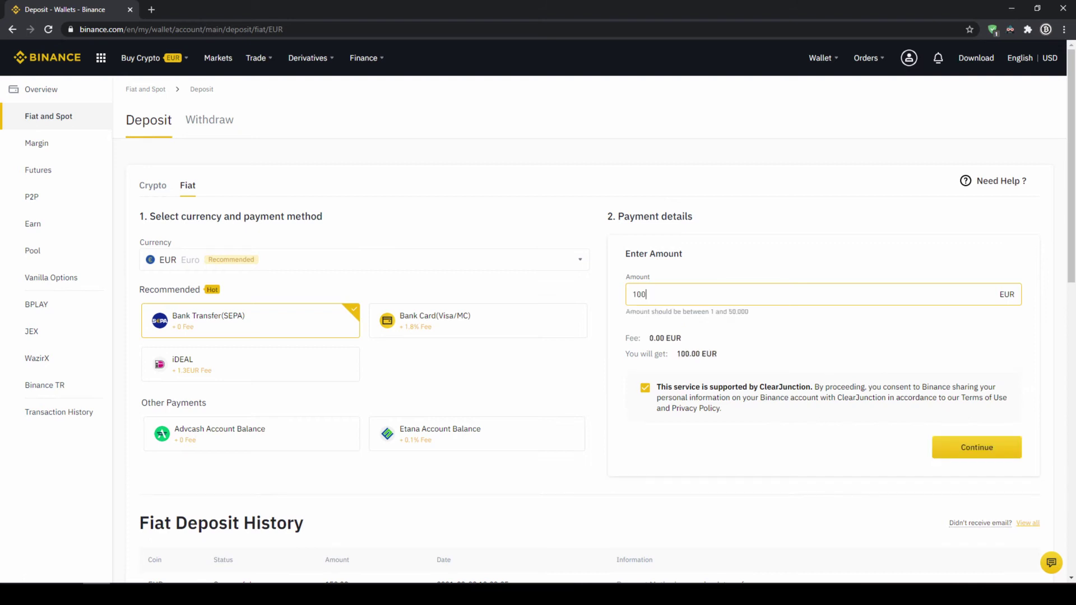
{"action": "type", "text": "0"}
- Continue with the 1000 EUR deposit and note the reference code and its warning
{"action": "left_click", "coordinate": [974, 447]}
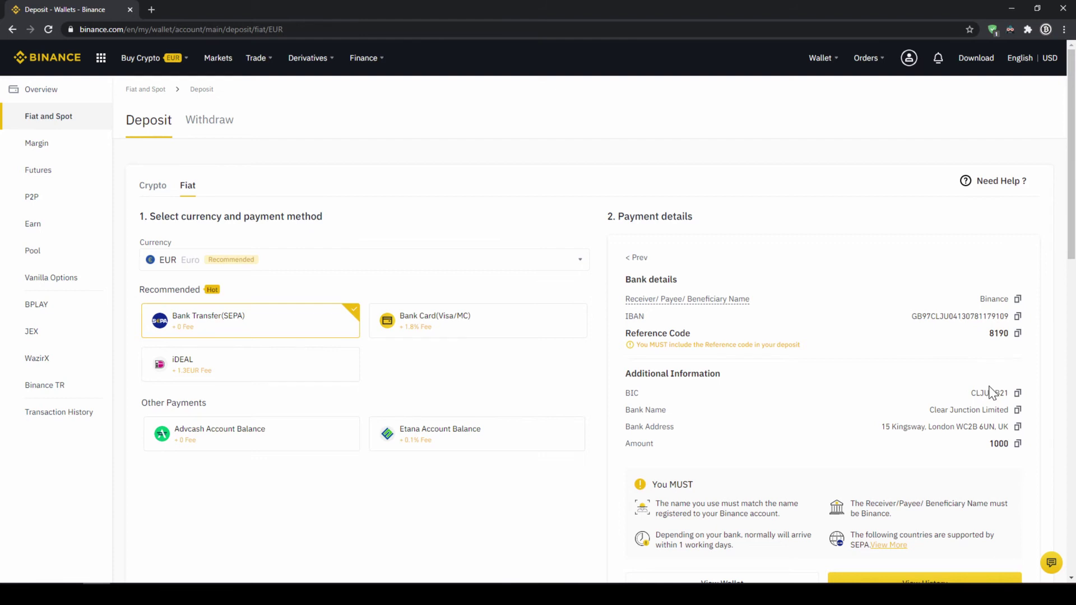
{"action": "mouse_move", "coordinate": [661, 333]}
{"action": "left_mouse_down"}
{"action": "mouse_move", "coordinate": [917, 347]}
{"action": "mouse_move", "coordinate": [925, 370]}
{"action": "left_mouse_up"}
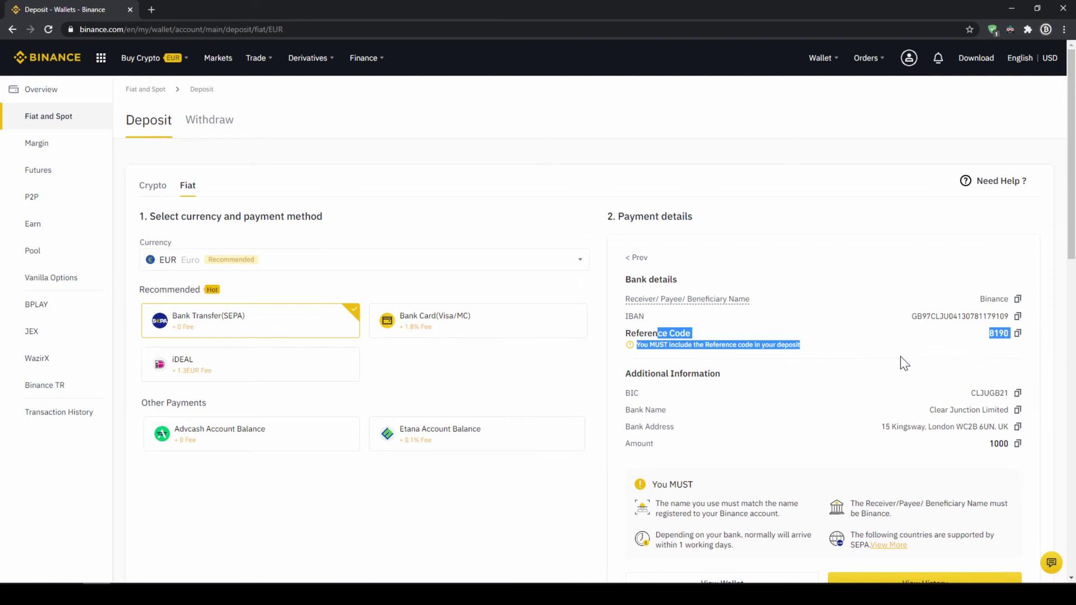
{"action": "left_click", "coordinate": [902, 383]}
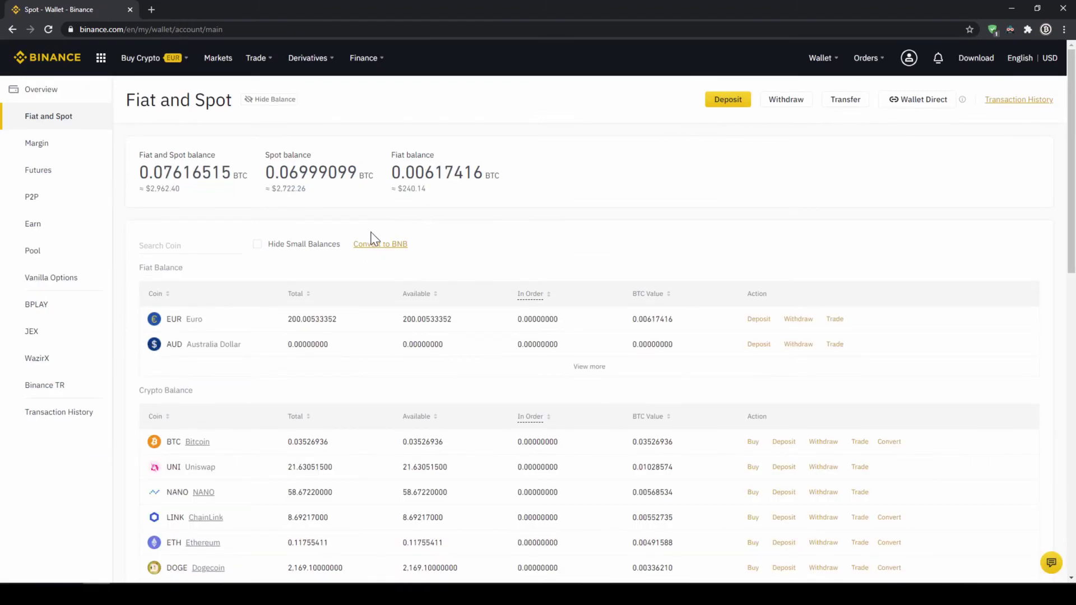
- Check the 200 EUR Euro balance, then go to Buy Crypto with Cash Balance
{"action": "double_click", "coordinate": [194, 318]}
{"action": "double_click", "coordinate": [312, 318]}
{"action": "left_click", "coordinate": [354, 336]}
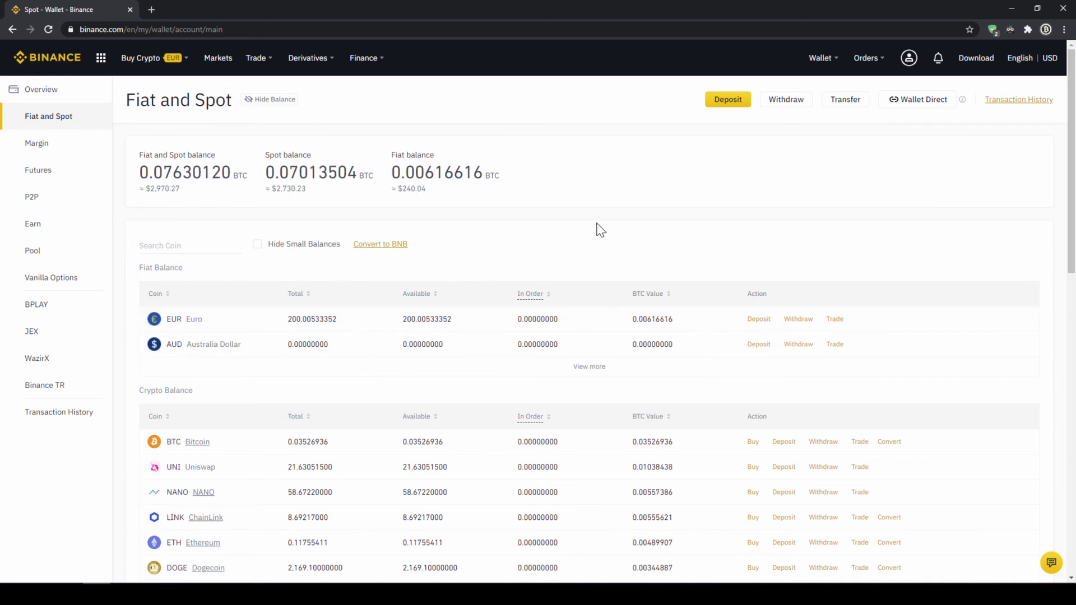
{"action": "mouse_move", "coordinate": [141, 58]}
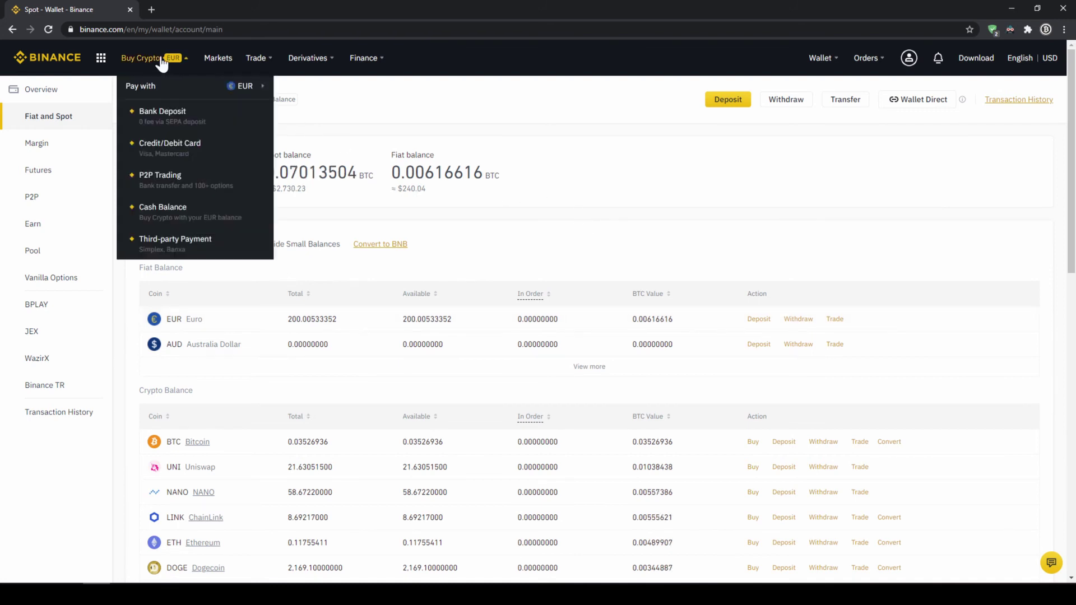
{"action": "left_click", "coordinate": [162, 207]}
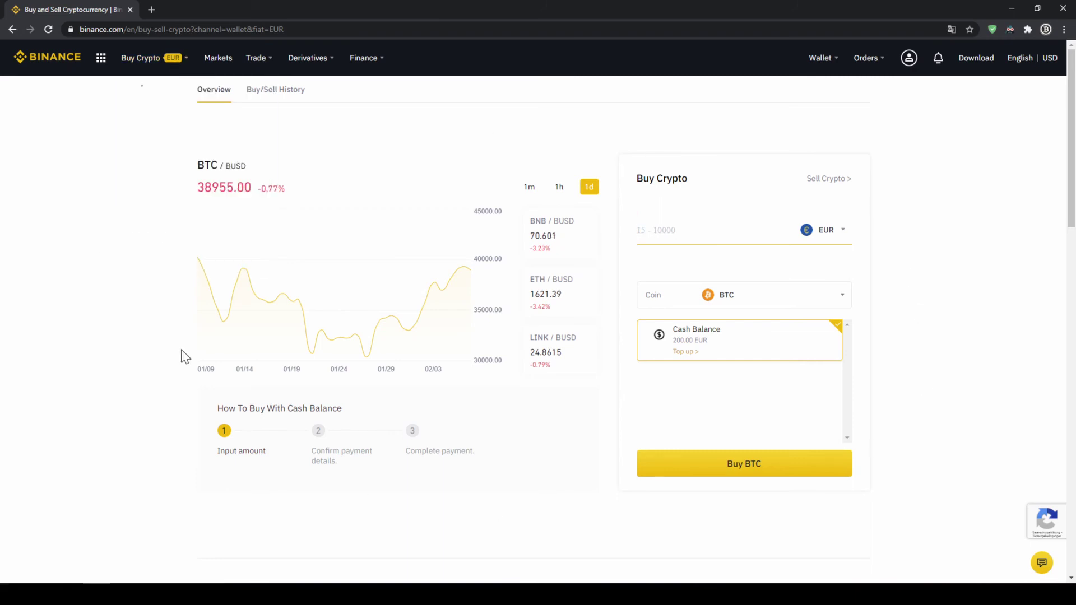
- Select ADA Cardano as the coin to buy, keeping EUR as the spend currency
{"action": "left_click", "coordinate": [820, 294]}
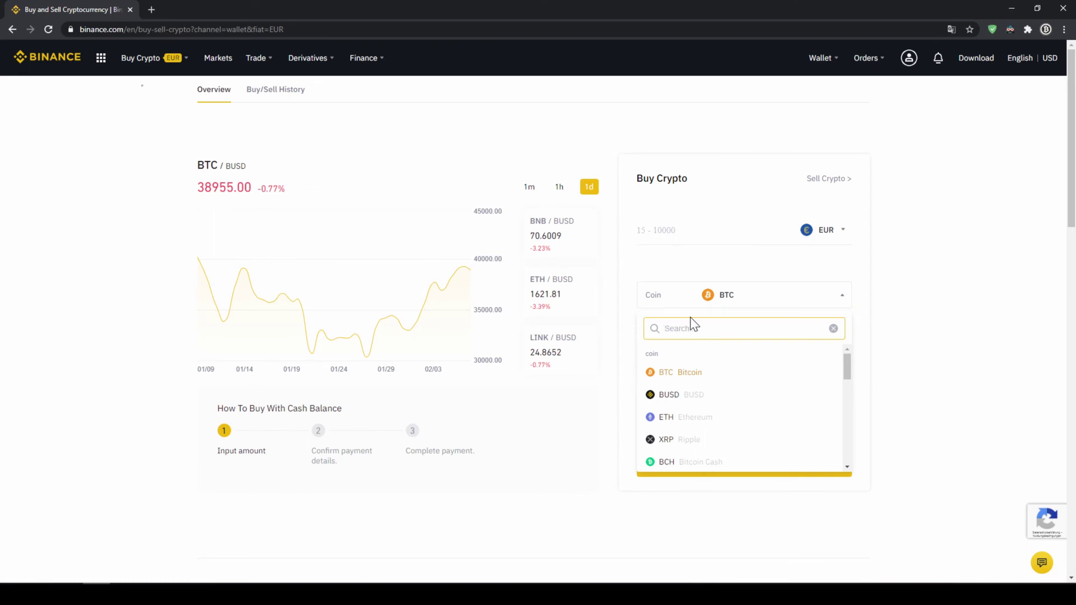
{"action": "type", "text": "ada"}
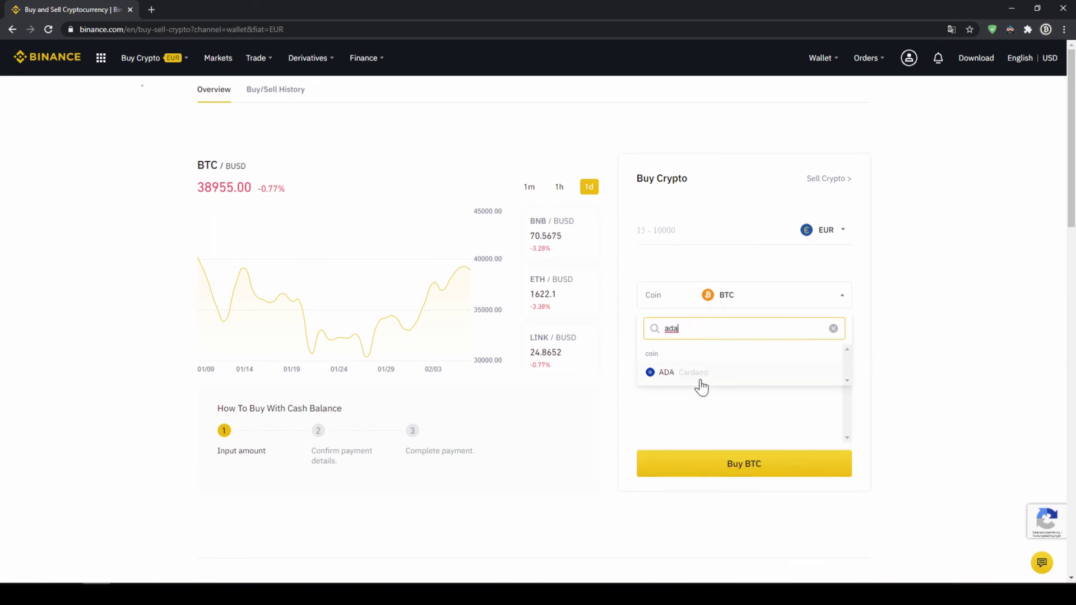
{"action": "left_click", "coordinate": [702, 373]}
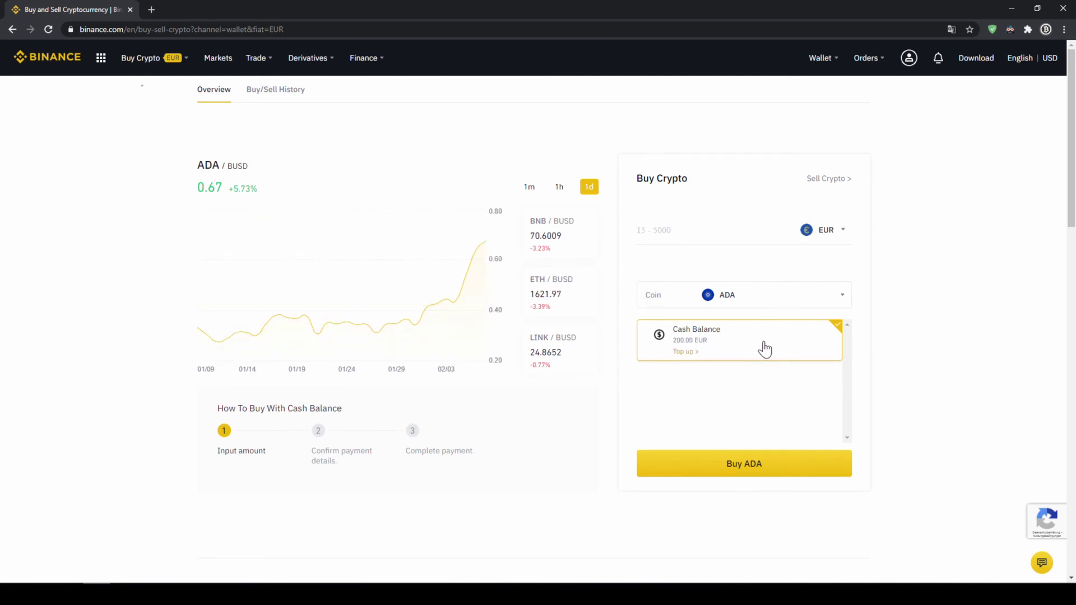
{"action": "left_click", "coordinate": [836, 234]}
{"action": "left_click", "coordinate": [841, 232]}
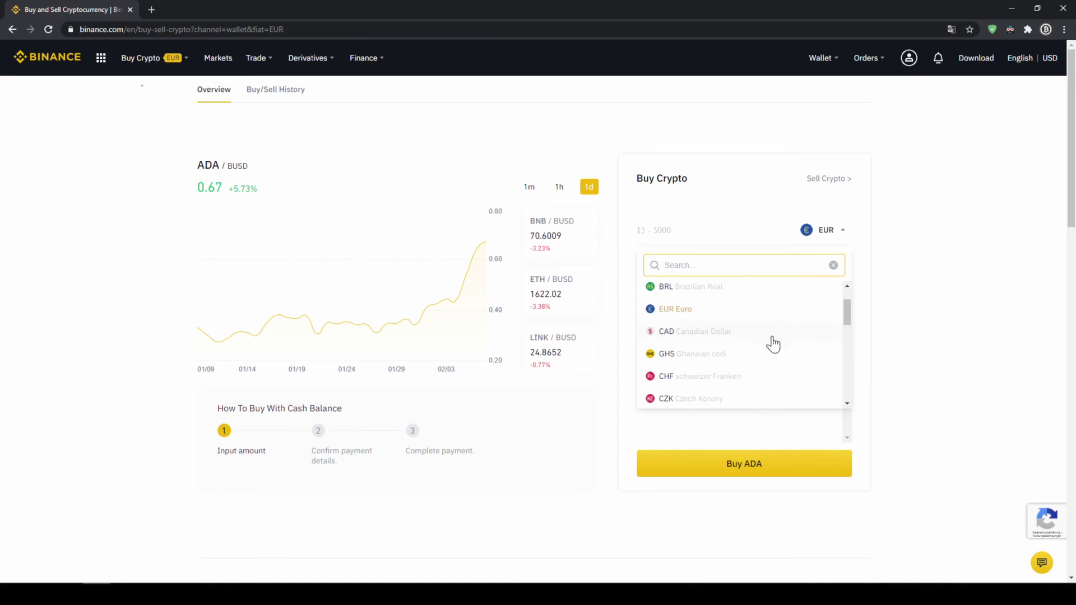
{"action": "scroll", "coordinate": [774, 345], "scroll_direction": "down", "scroll_amount": 4}
{"action": "scroll", "coordinate": [774, 345], "scroll_direction": "down", "scroll_amount": 3}
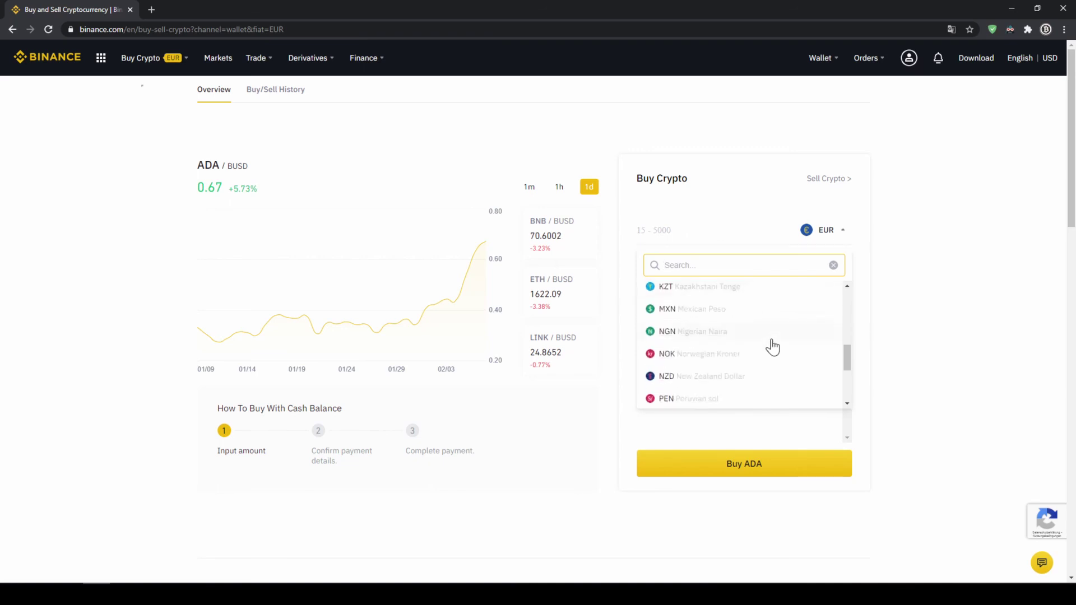
{"action": "scroll", "coordinate": [773, 345], "scroll_direction": "up", "scroll_amount": 2}
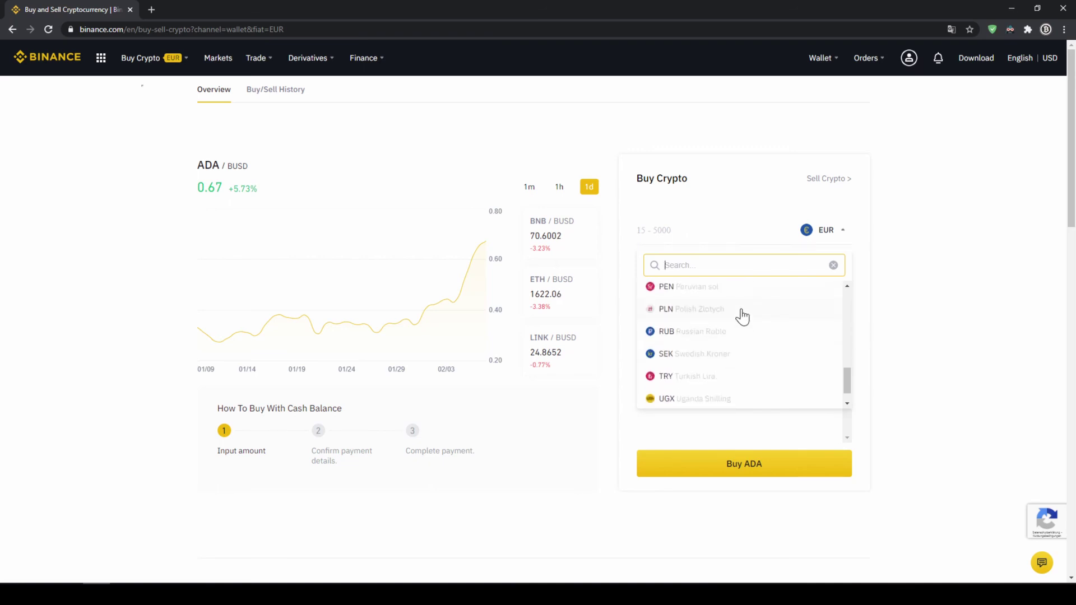
{"action": "left_click", "coordinate": [981, 280]}
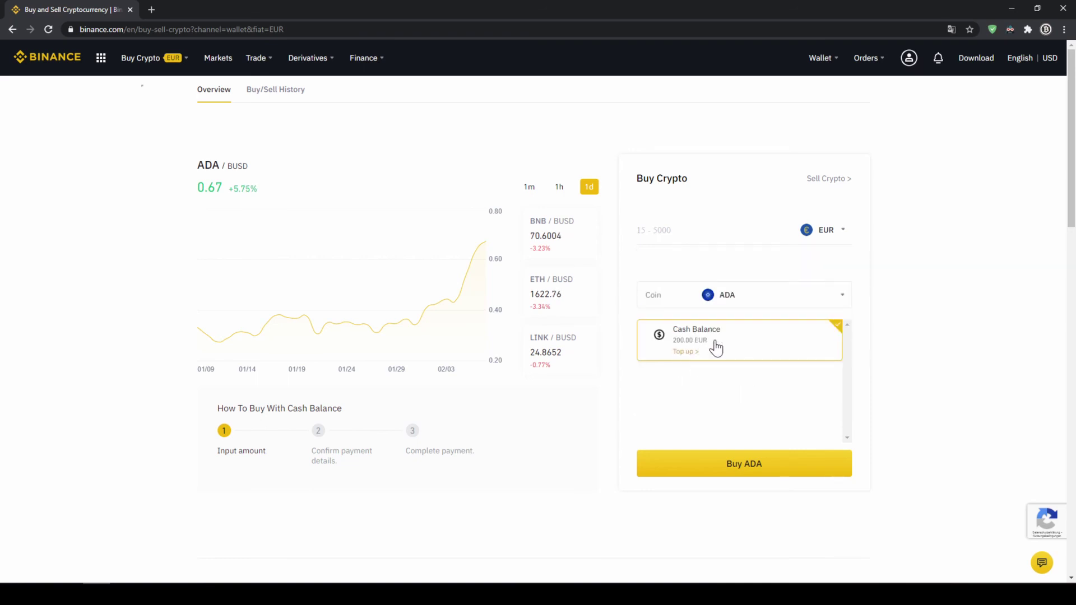
- Enter 200 EUR to spend, note the estimated ADA, and proceed to Buy ADA confirmation
{"action": "left_click", "coordinate": [688, 249]}
{"action": "type", "text": "200"}
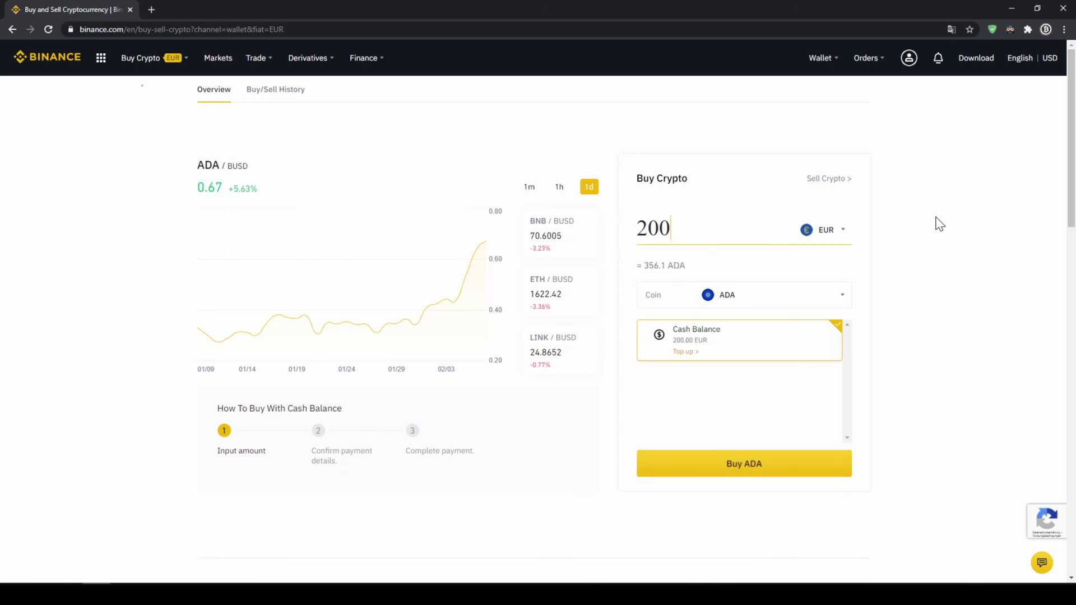
{"action": "left_click", "coordinate": [940, 224]}
{"action": "left_click_drag", "start_coordinate": [644, 264], "coordinate": [659, 265]}
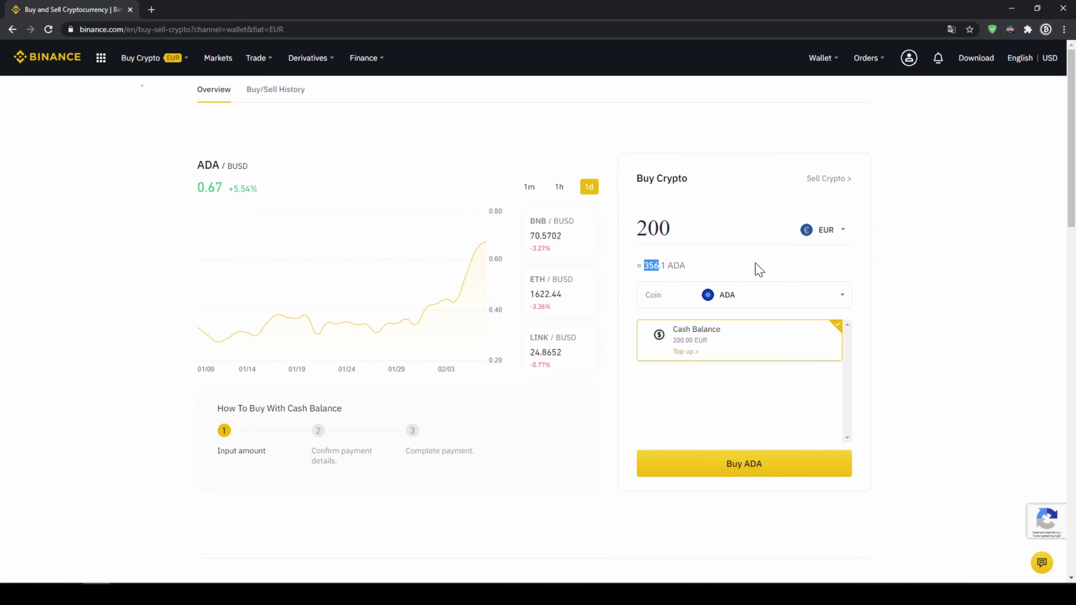
{"action": "left_click", "coordinate": [986, 296]}
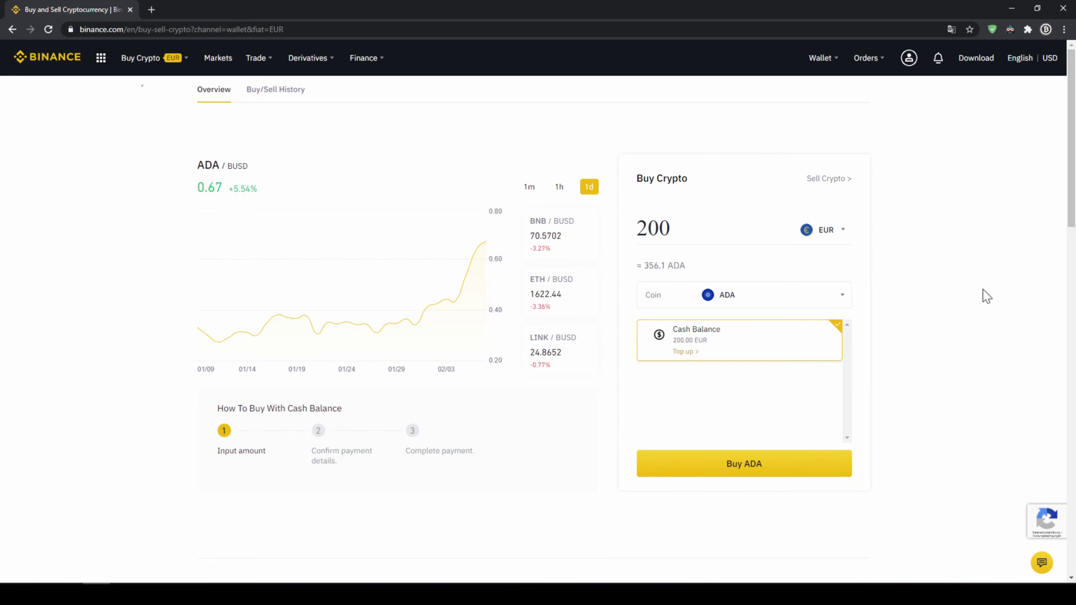
{"action": "left_click", "coordinate": [786, 464]}
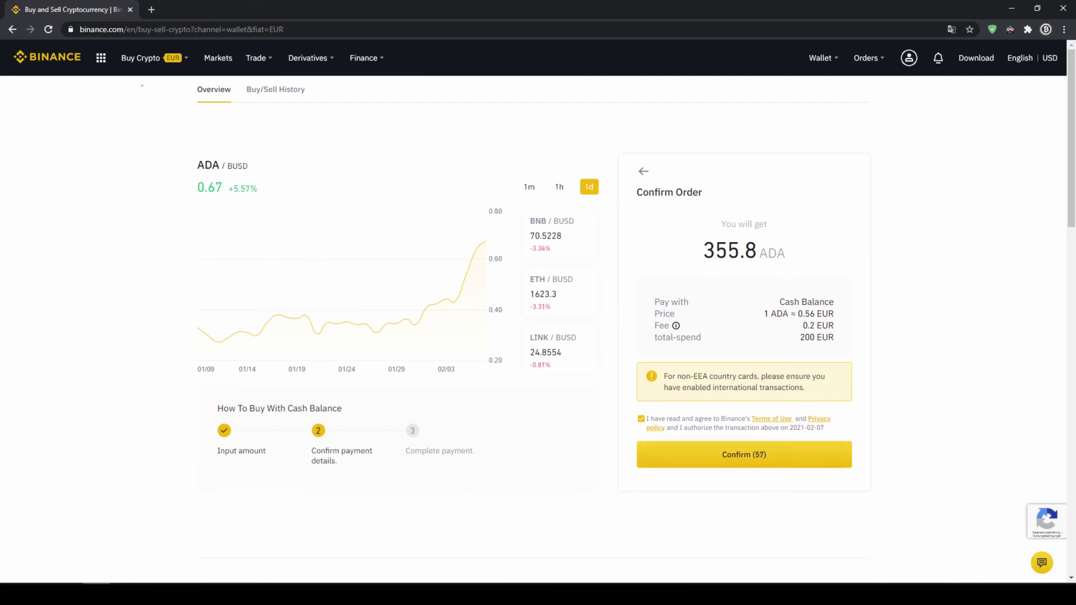
- Review the order: 355.8 ADA received, 0.56 EUR price, 0.2 EUR fee, 200 EUR total
{"action": "left_click_drag", "start_coordinate": [704, 249], "coordinate": [765, 250]}
{"action": "left_click", "coordinate": [777, 269]}
{"action": "left_click_drag", "start_coordinate": [768, 313], "coordinate": [820, 314]}
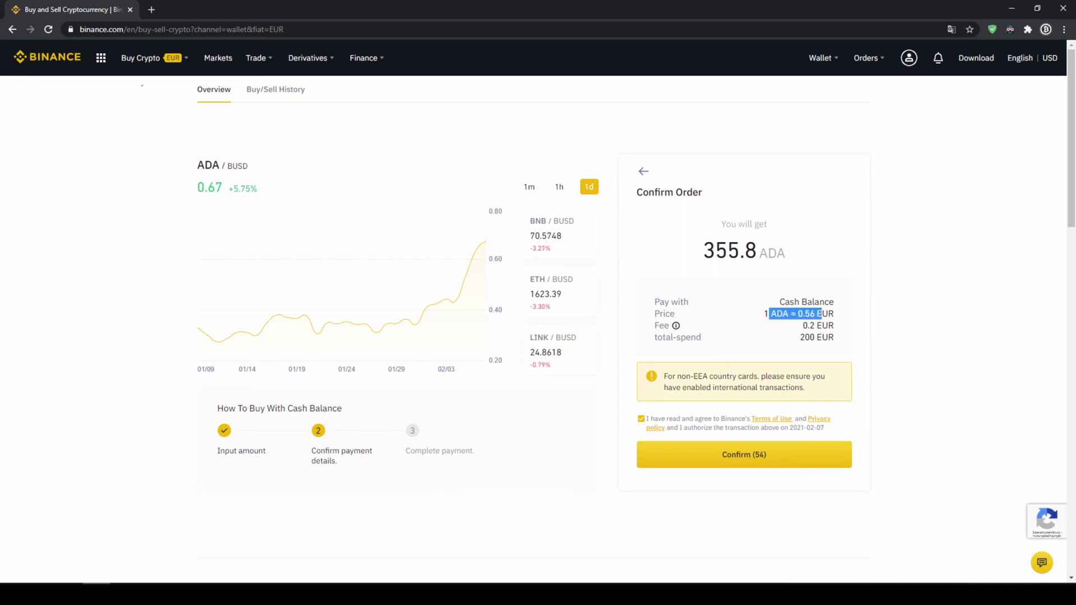
{"action": "double_click", "coordinate": [807, 324]}
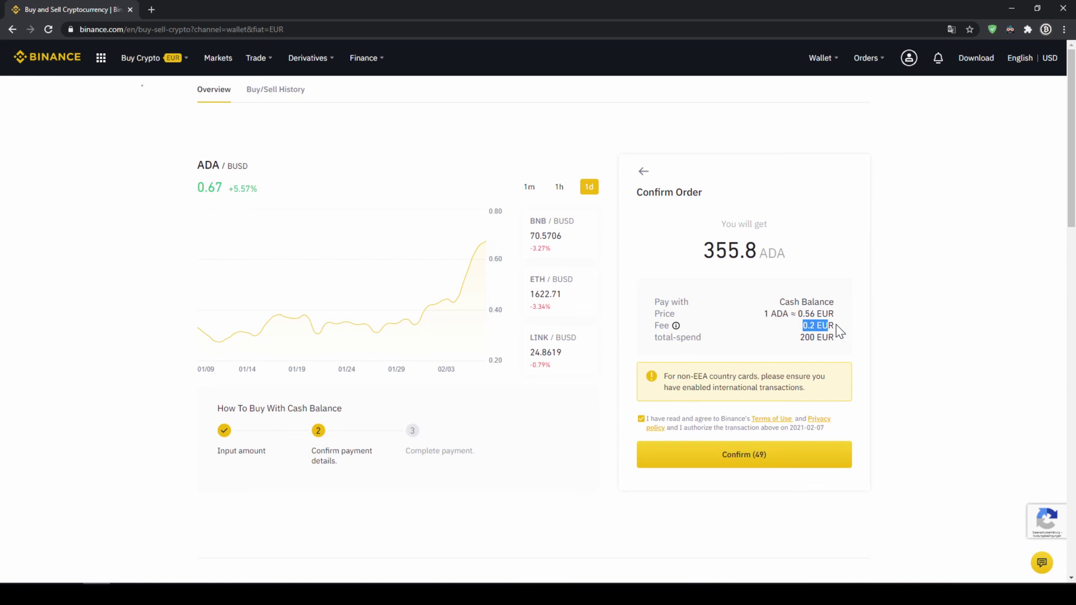
{"action": "left_click_drag", "start_coordinate": [800, 337], "coordinate": [843, 342]}
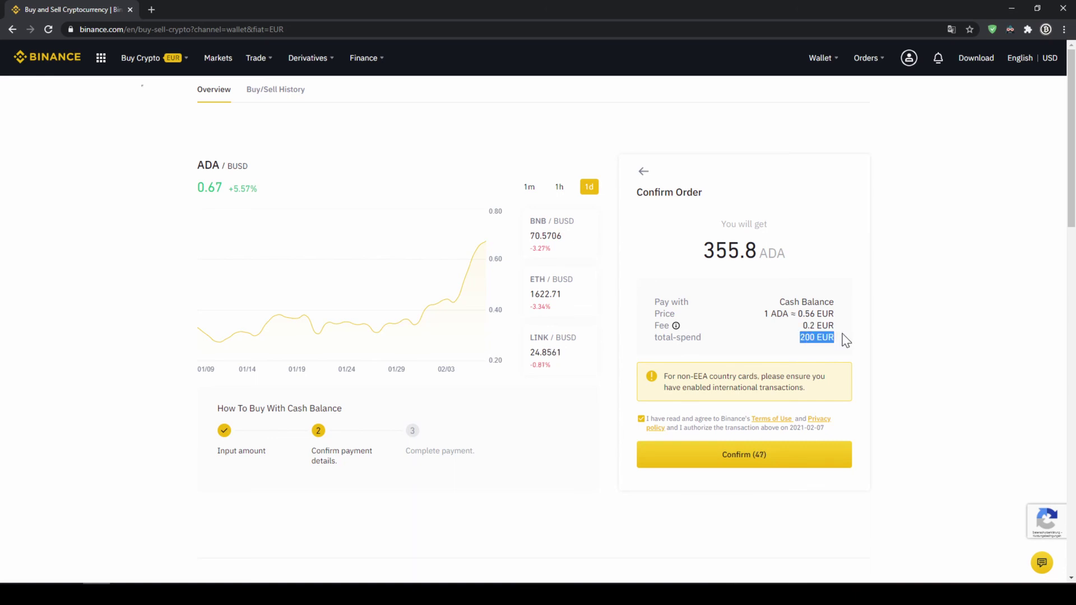
{"action": "left_click", "coordinate": [853, 341]}
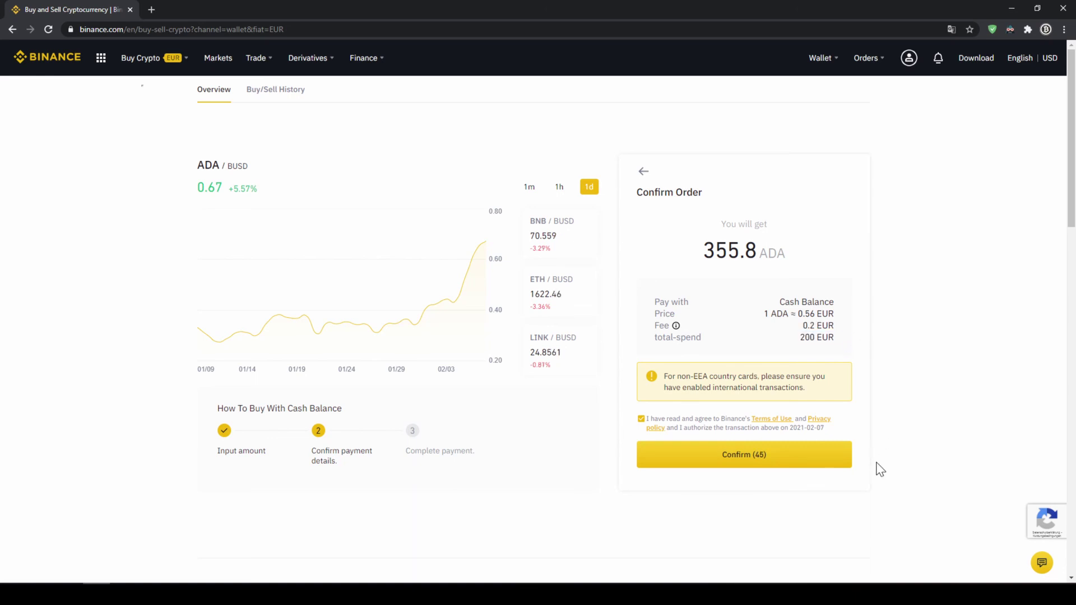